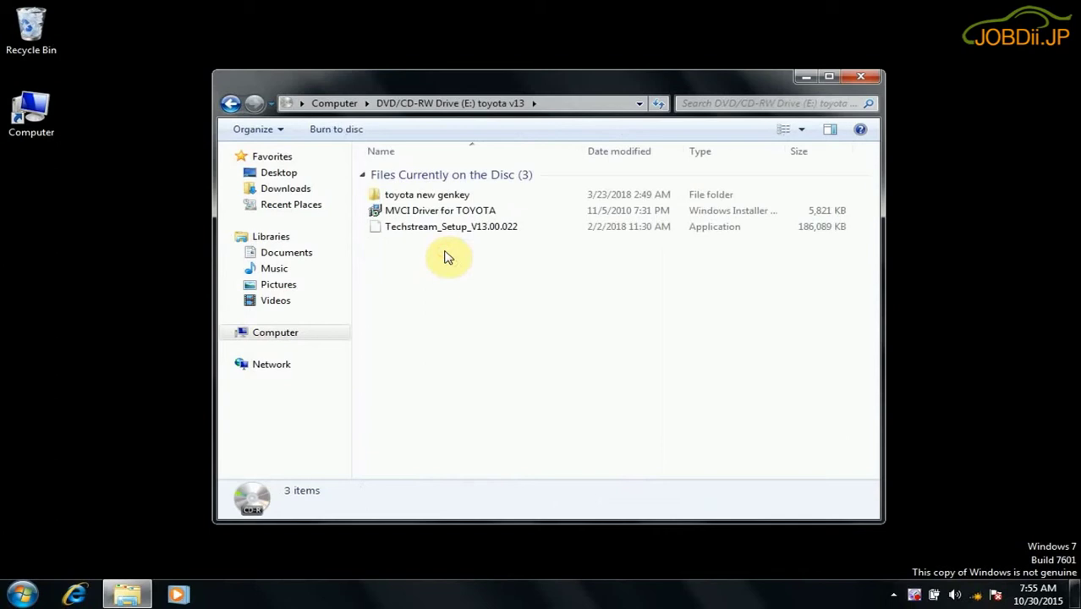
- Copy MVCI Driver for TOYOTA and Techstream_Setup_V13.00.022 from the toyota v13 disc to the desktop
left_click_drag(462, 259, 379, 214)
right_click(379, 213)
left_click(415, 308)
right_click(93, 210)
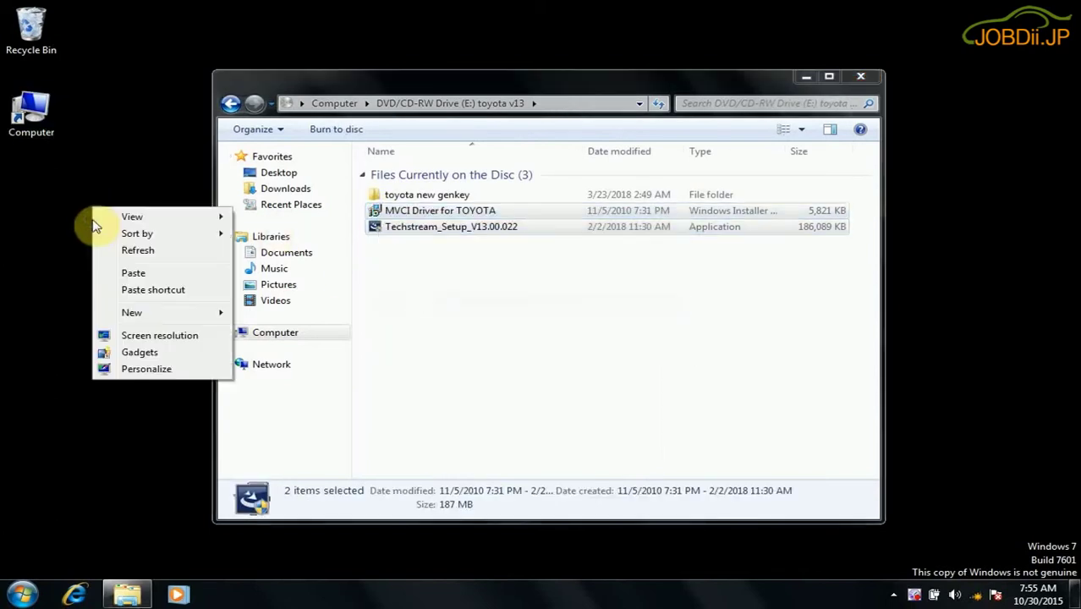
left_click(126, 273)
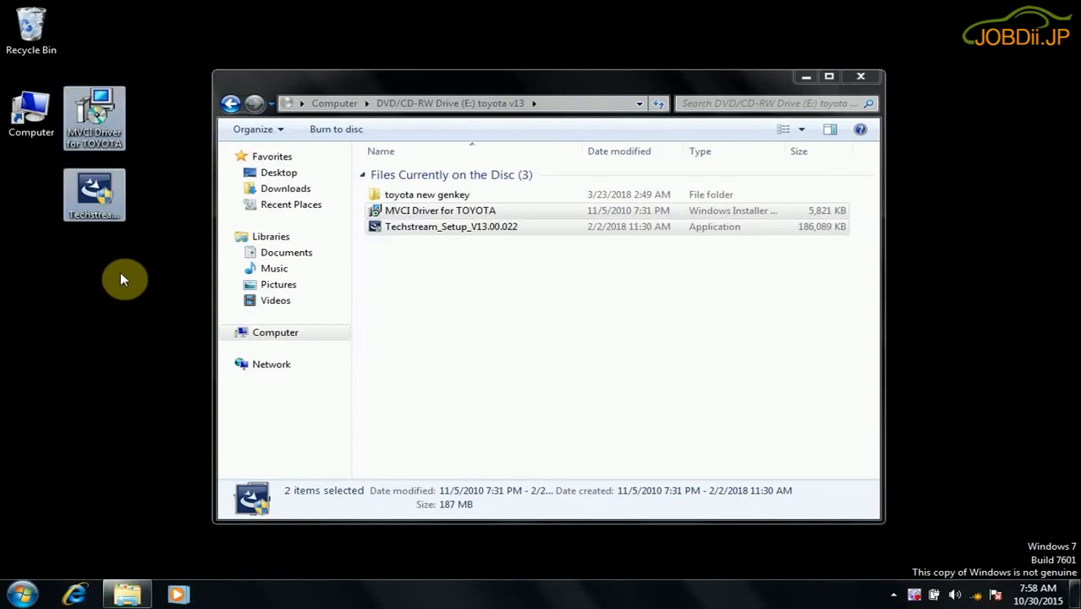
left_click(120, 272)
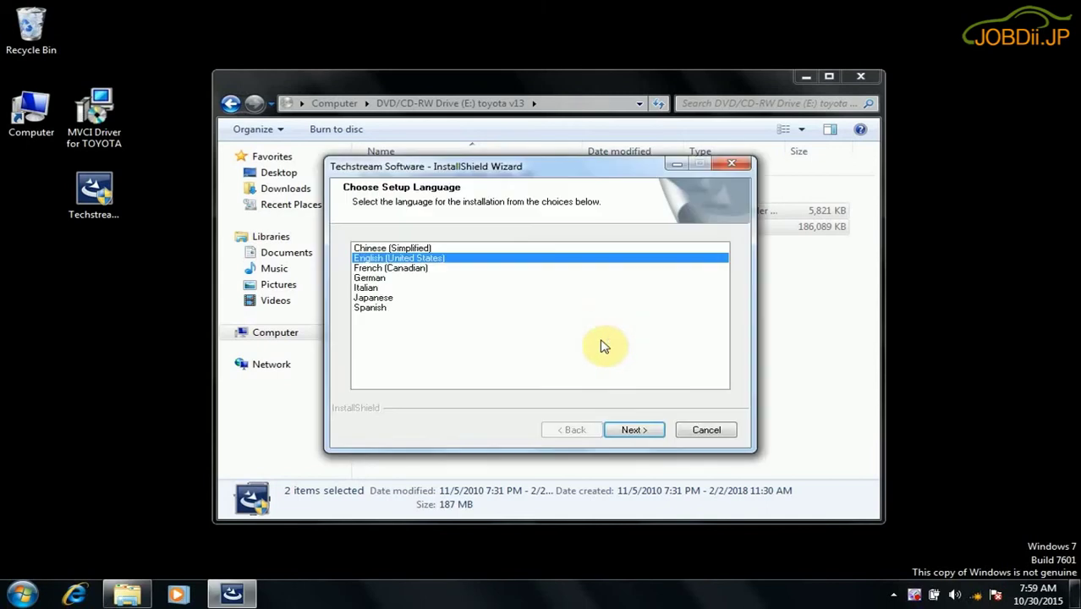
- Set up the Techstream installation in English (United States) and accept the terms of its license agreement
left_click(633, 427)
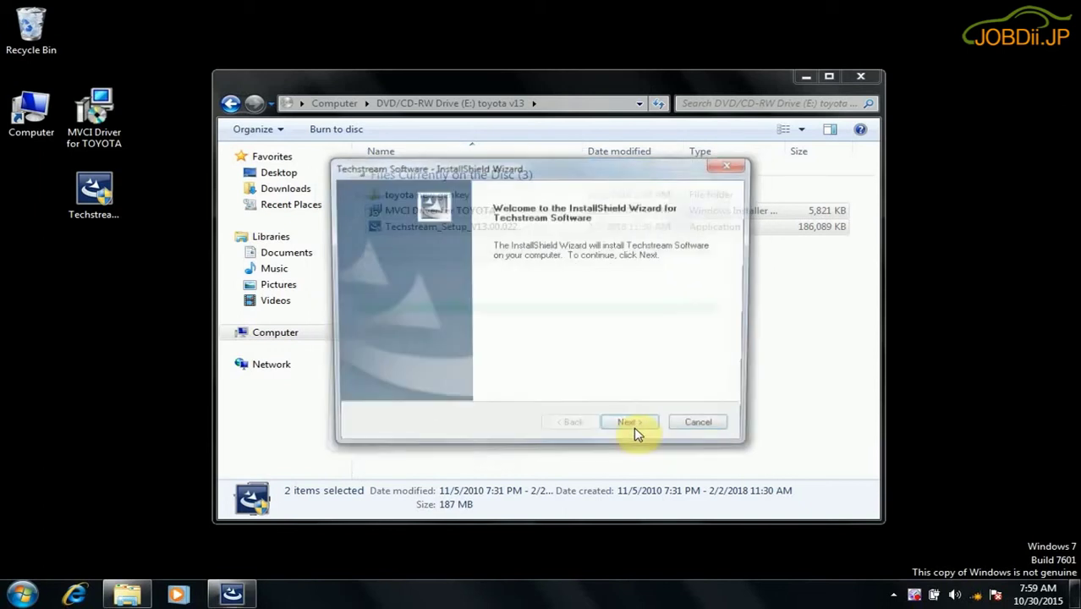
left_click(634, 431)
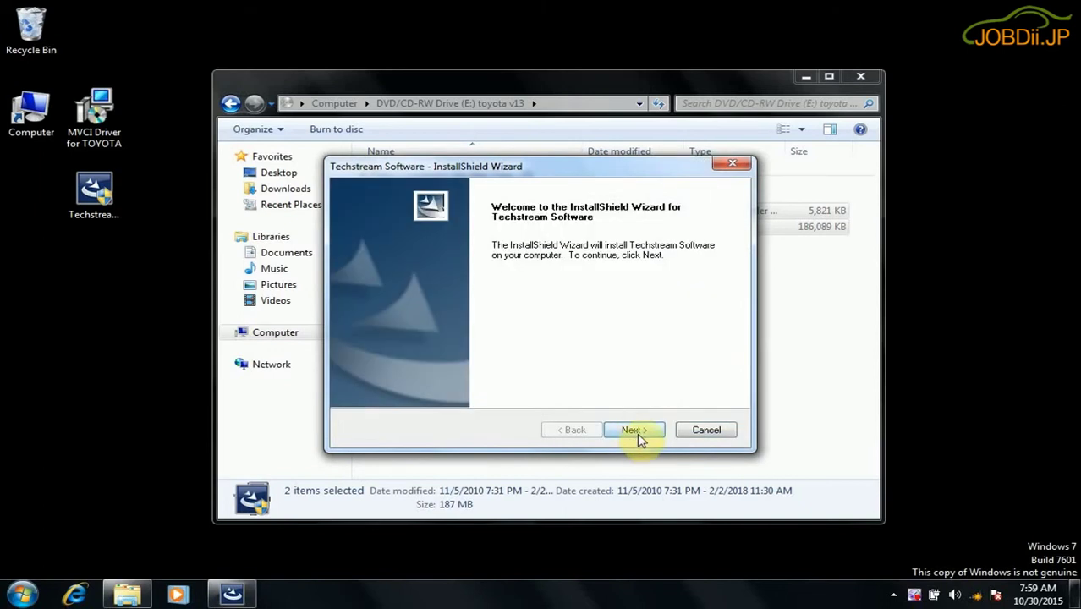
left_click(536, 373)
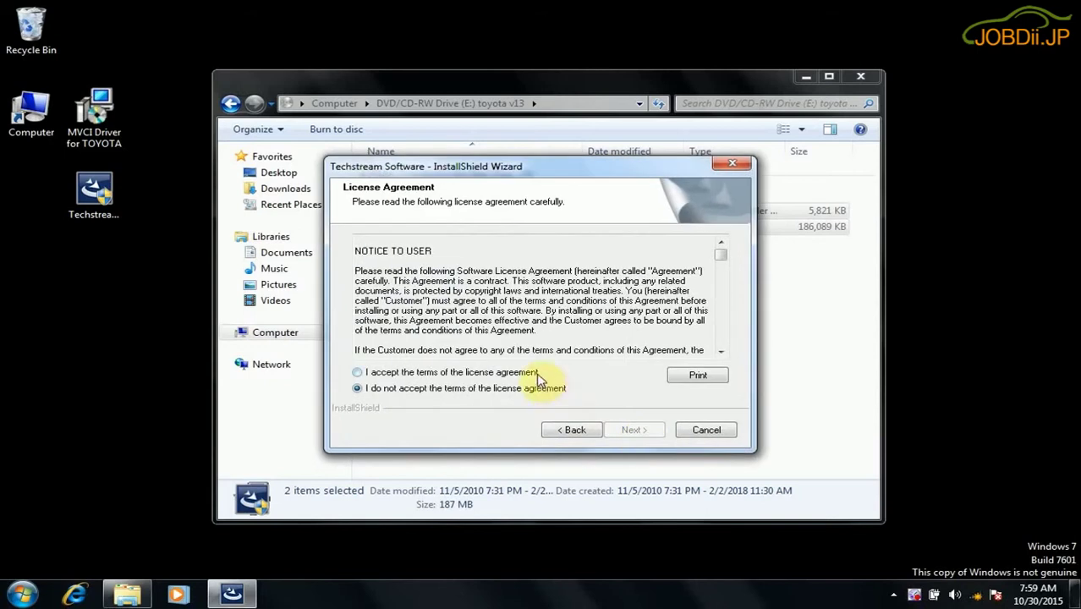
left_click(650, 431)
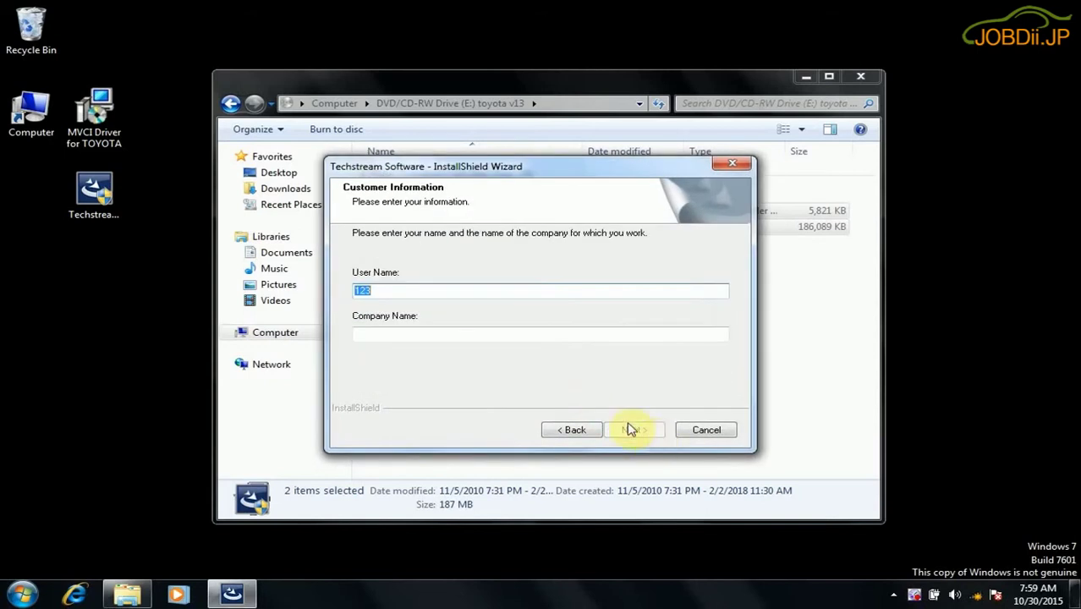
- Enter 12345 as the company name, install Techstream and finish the wizard
left_click(558, 334)
type("12345")
left_click(654, 435)
left_click(654, 437)
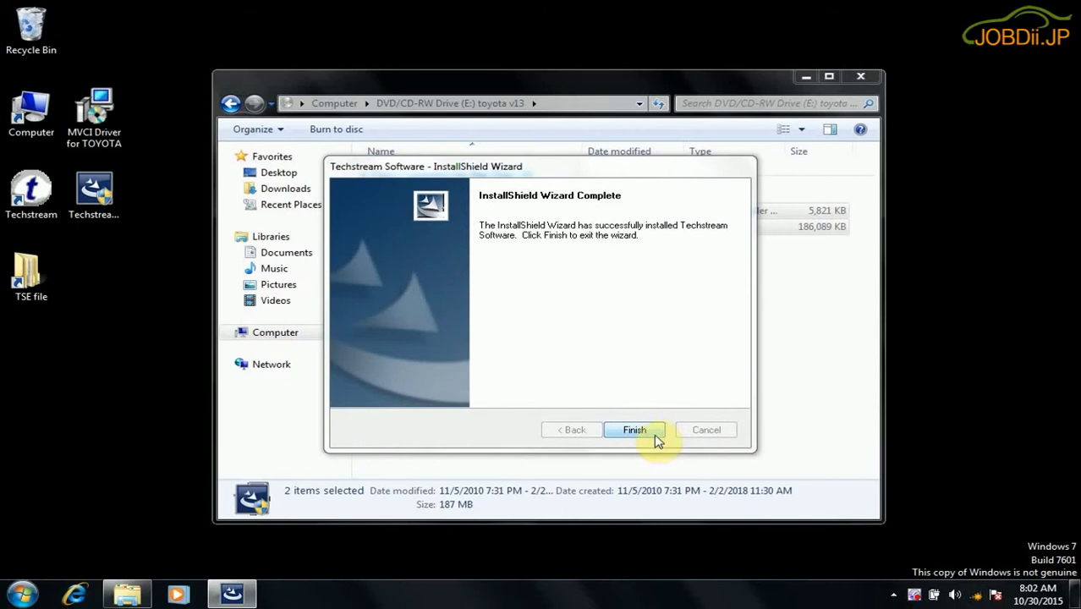
left_click(656, 435)
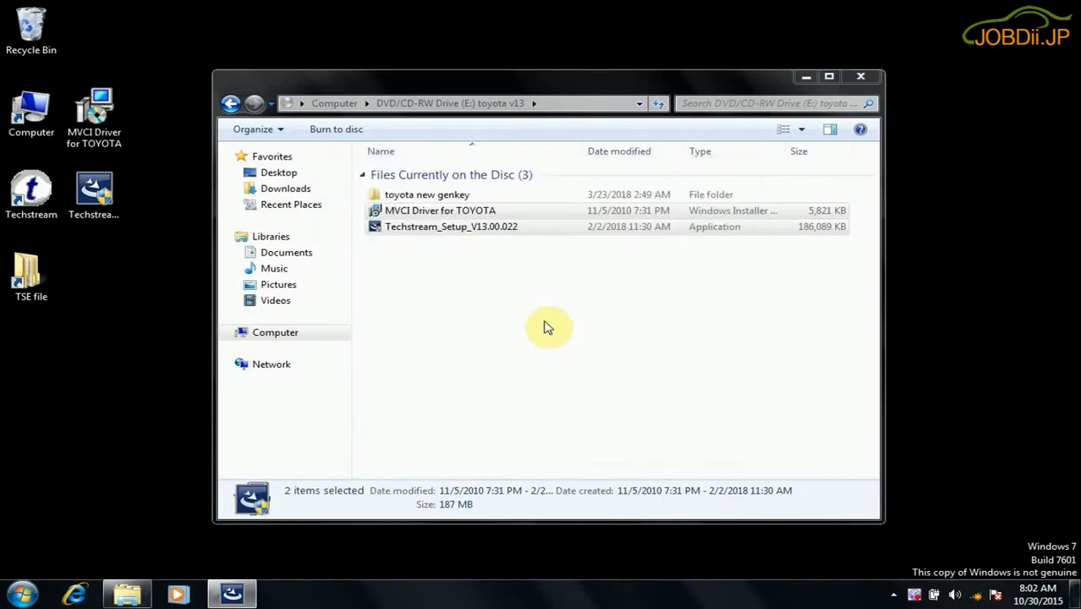
- Install the MVCI Driver for TOYOTA TIS from the desktop installer and finish its setup wizard
right_click(91, 104)
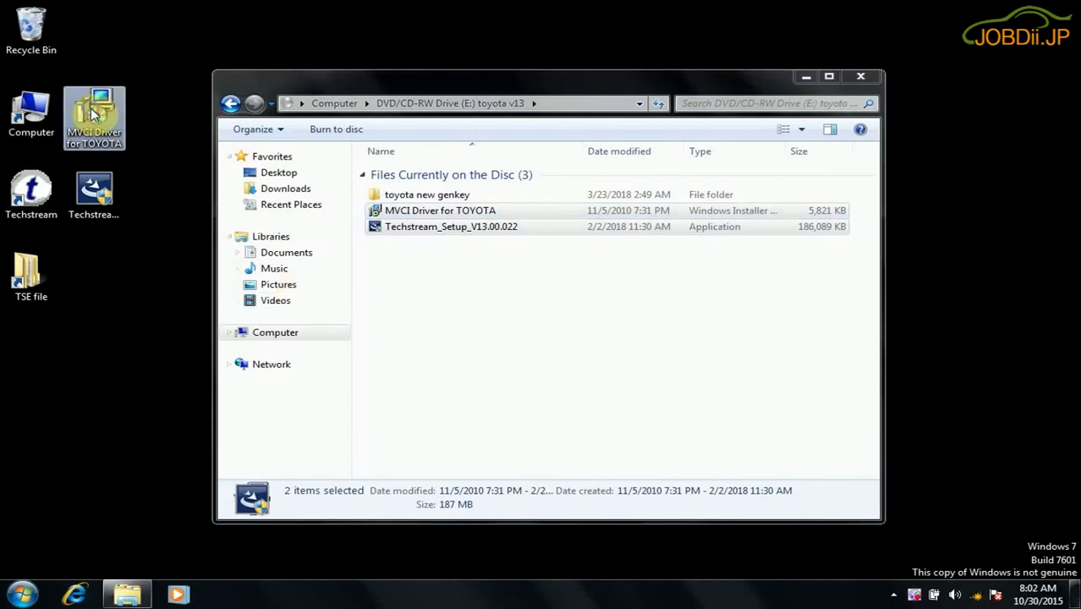
left_click(106, 117)
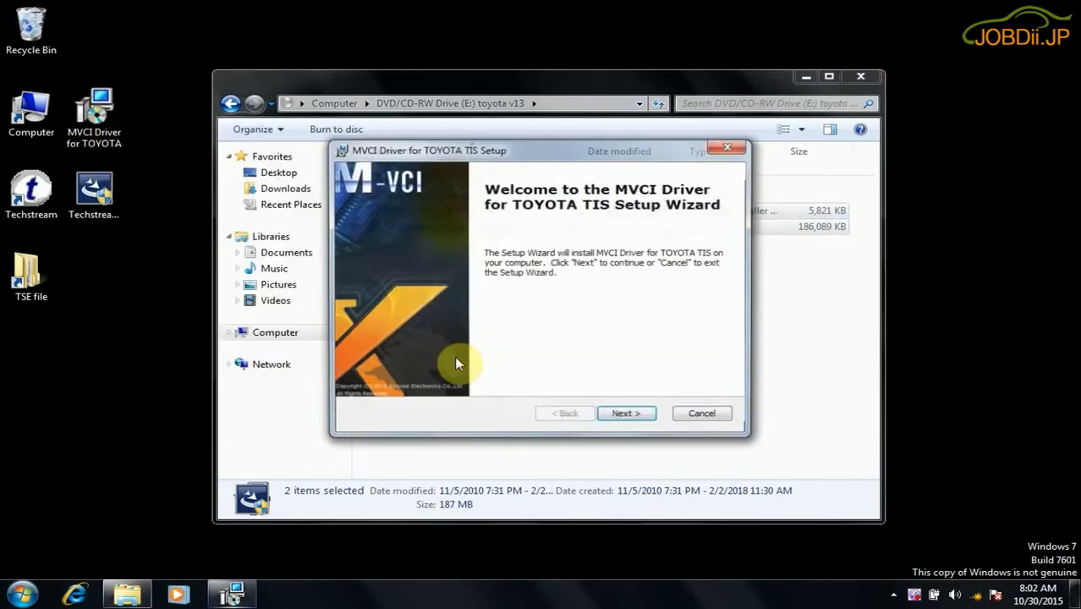
left_click(625, 414)
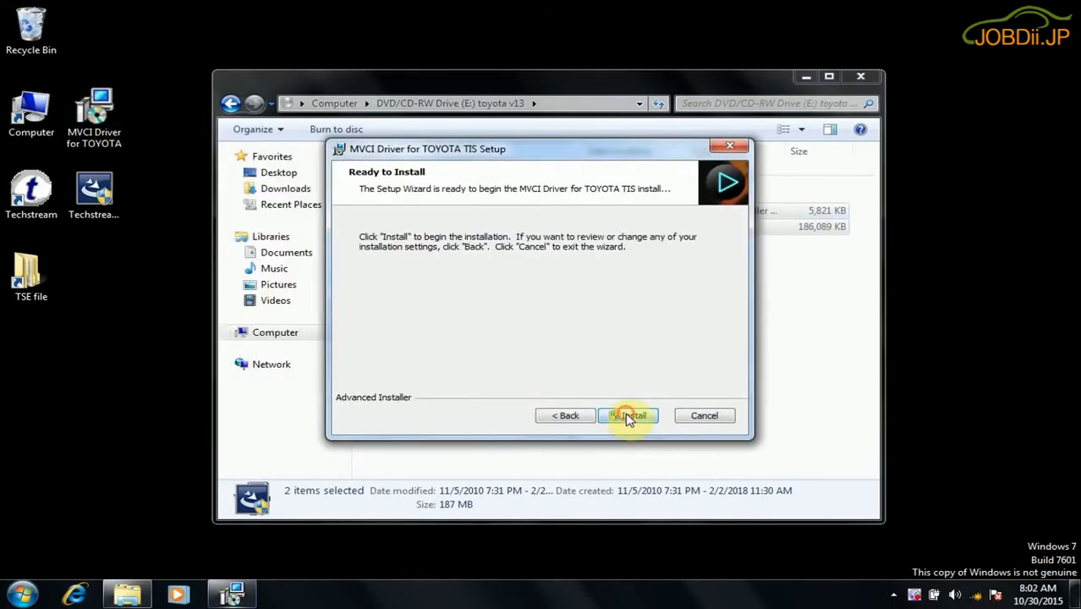
left_click(629, 415)
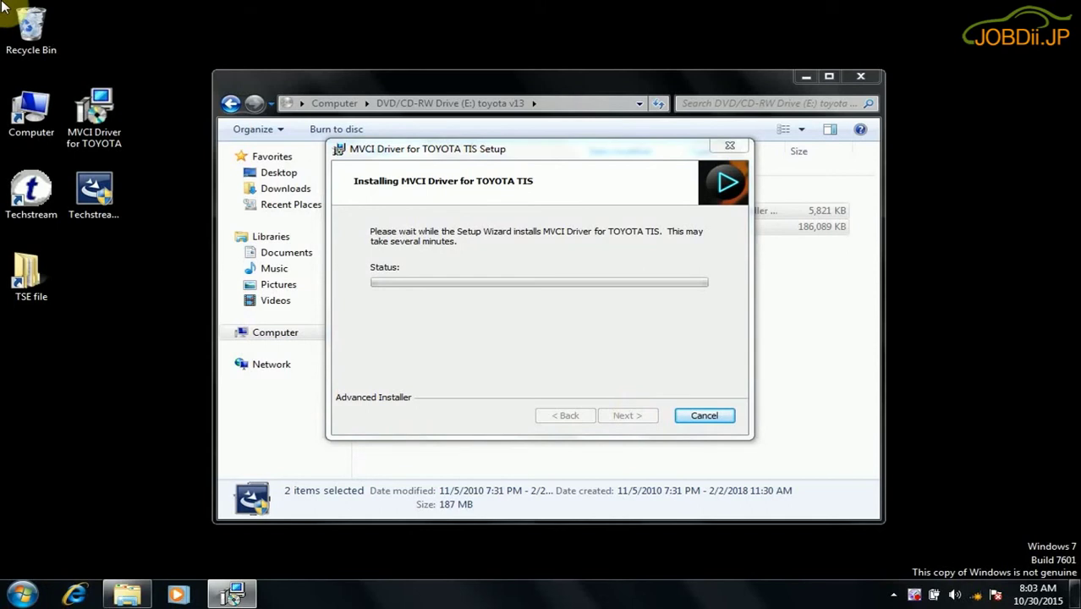
left_click(630, 318)
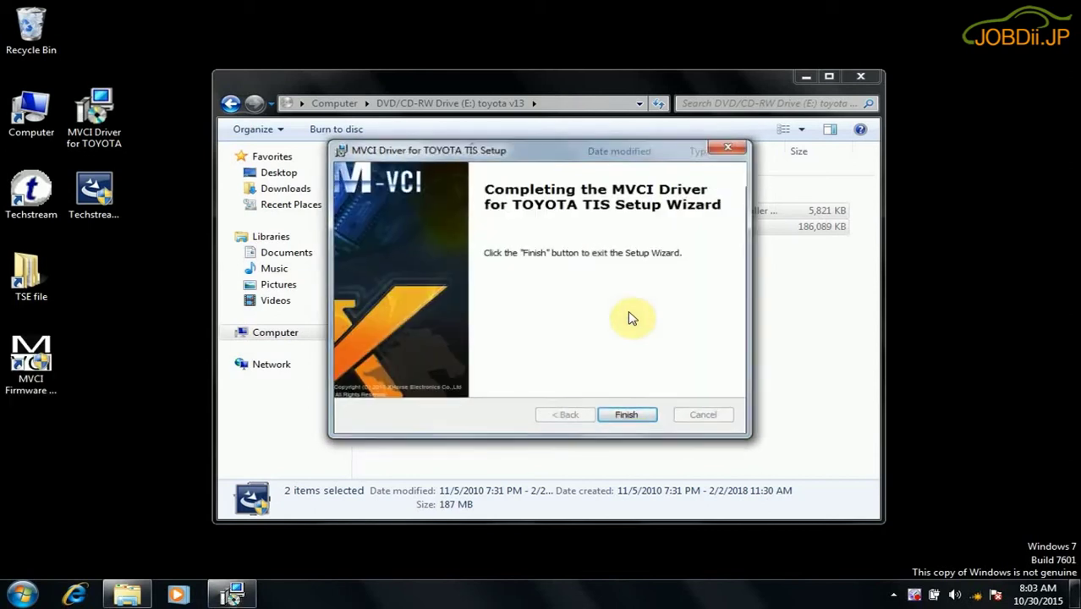
left_click(634, 416)
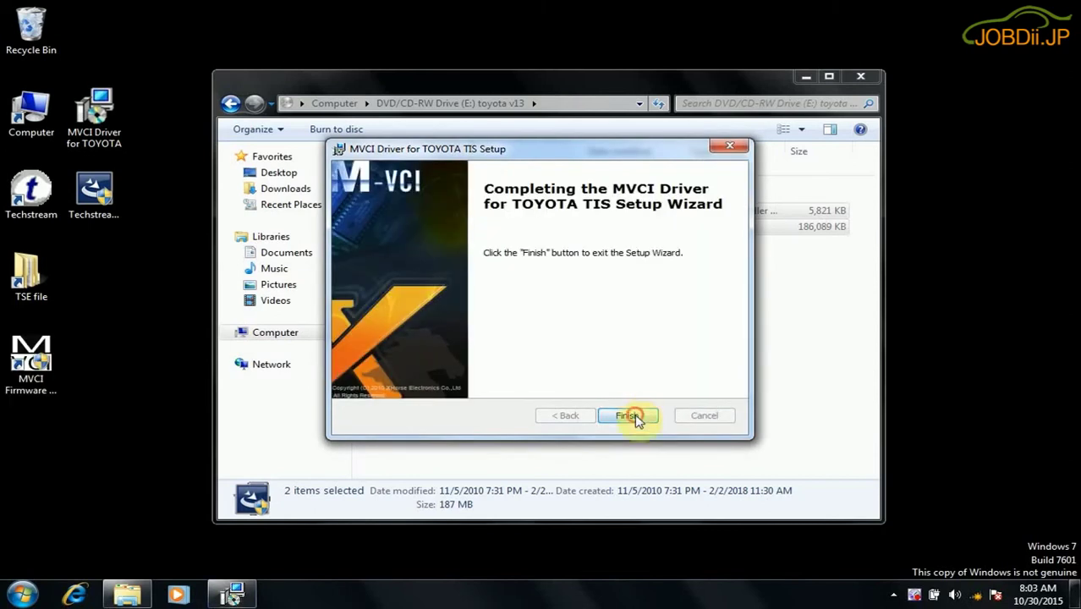
left_click(639, 418)
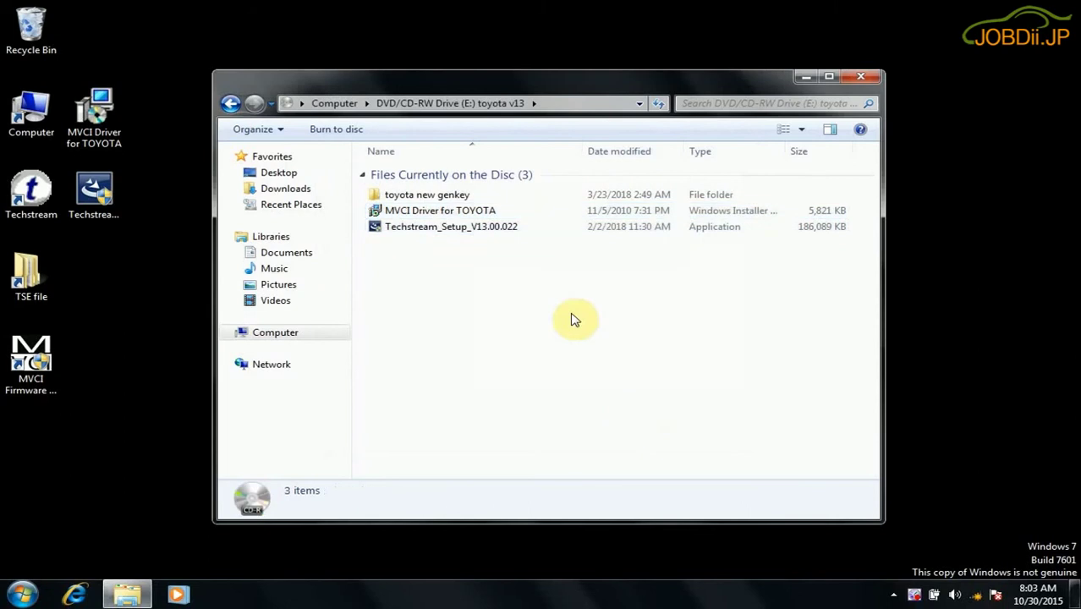
- Copy the TS_loader application from the disc's toyota new genkey > toyota folder to the clipboard
double_click(427, 195)
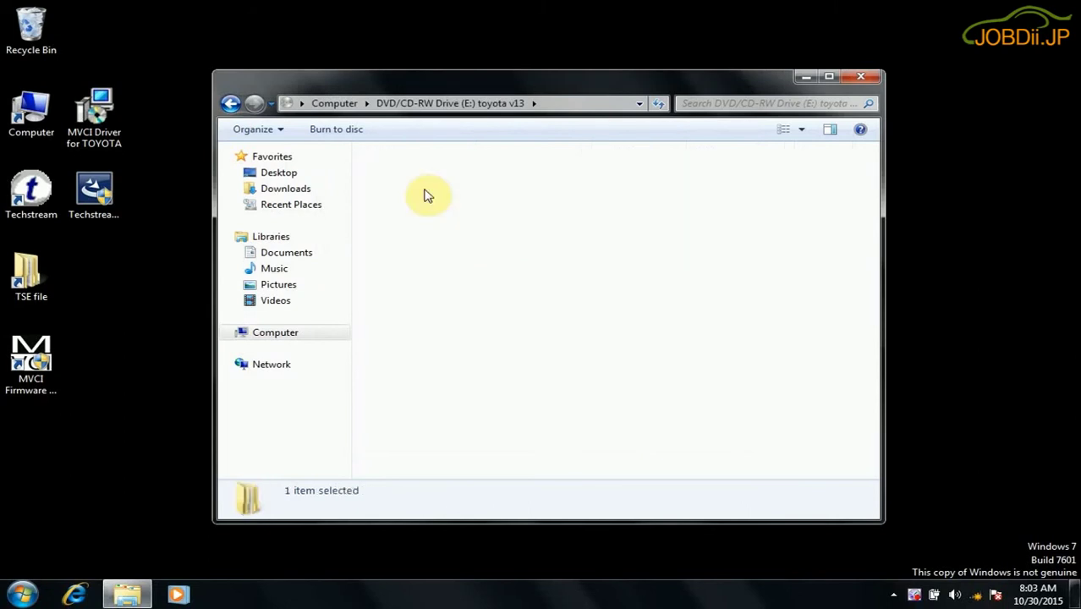
double_click(399, 196)
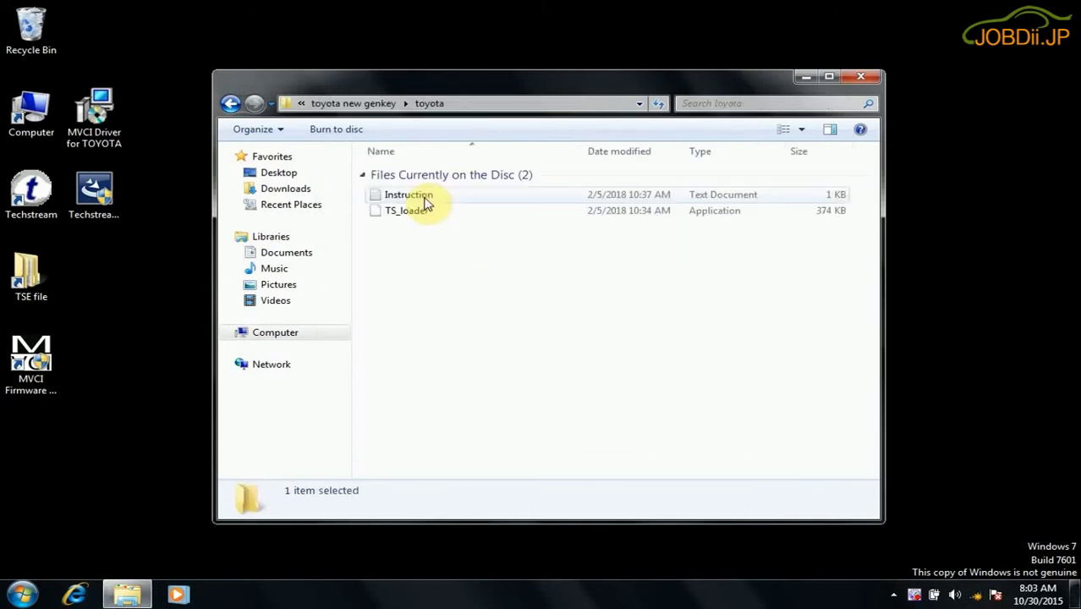
left_click(426, 213)
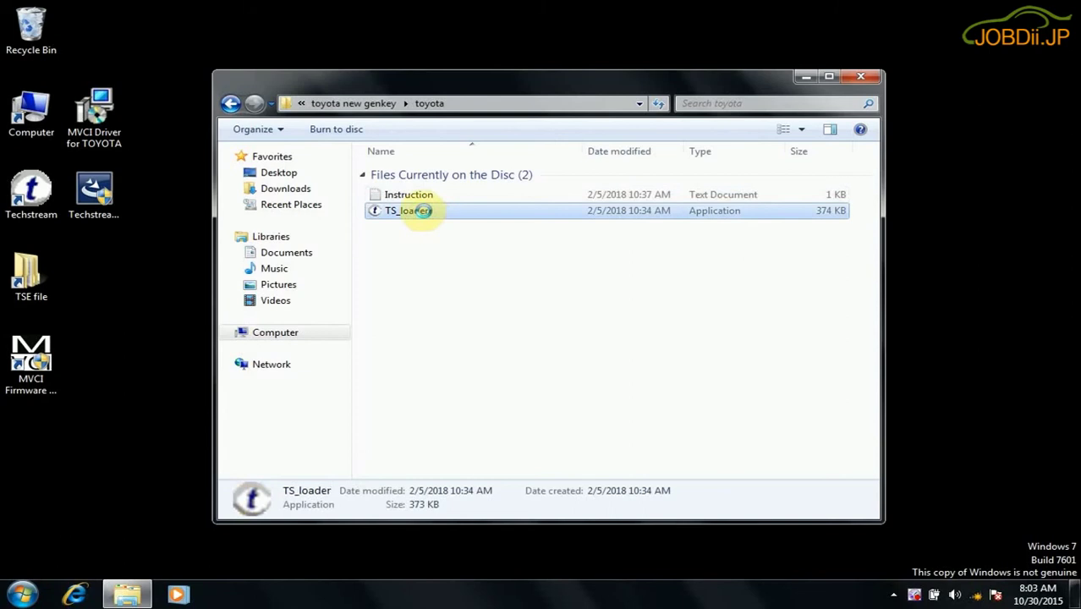
right_click(423, 212)
left_click(460, 359)
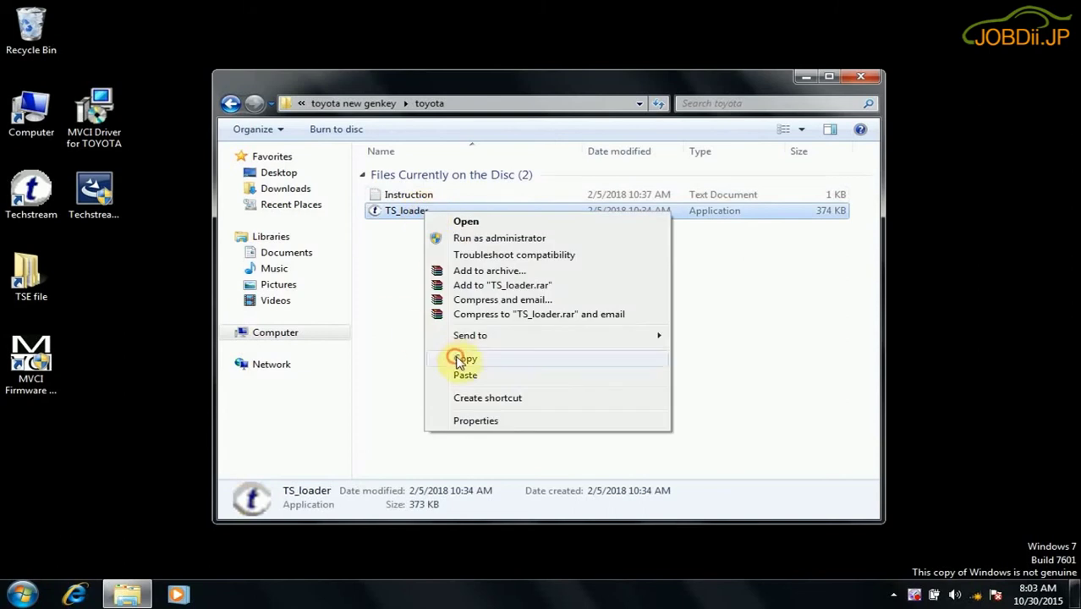
- Open the file location of the desktop Techstream shortcut and paste TS_loader into that bin folder
left_click(45, 193)
right_click(45, 193)
left_click(94, 525)
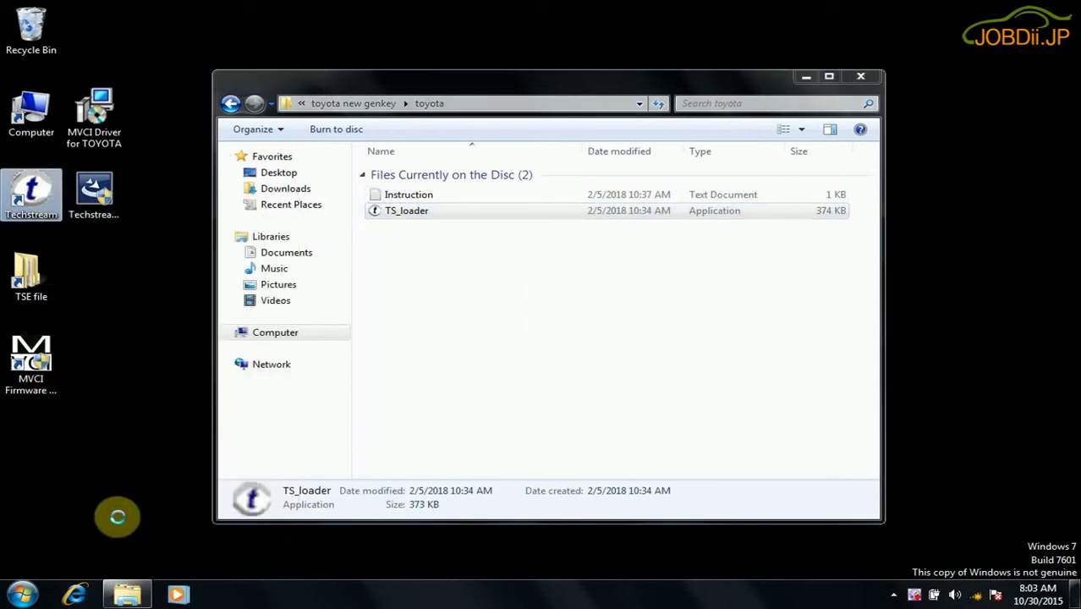
left_click(121, 447)
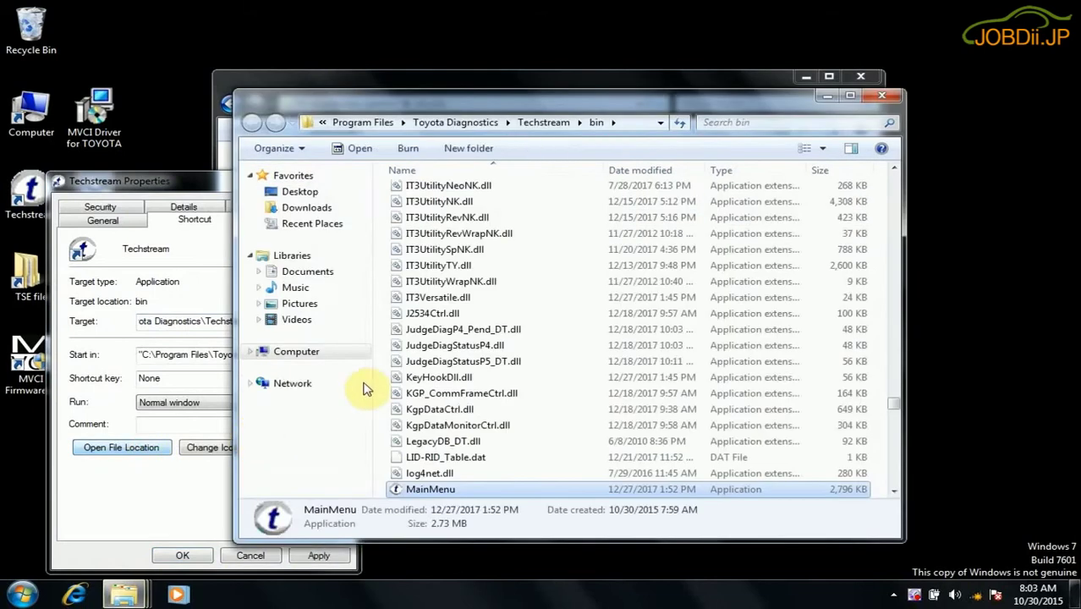
right_click(556, 437)
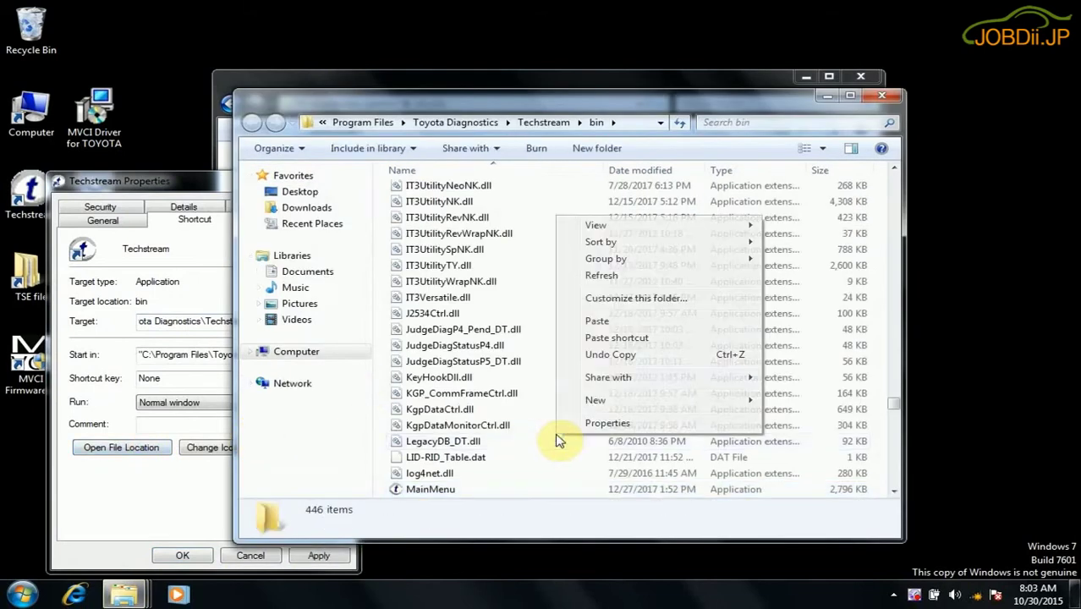
left_click(604, 320)
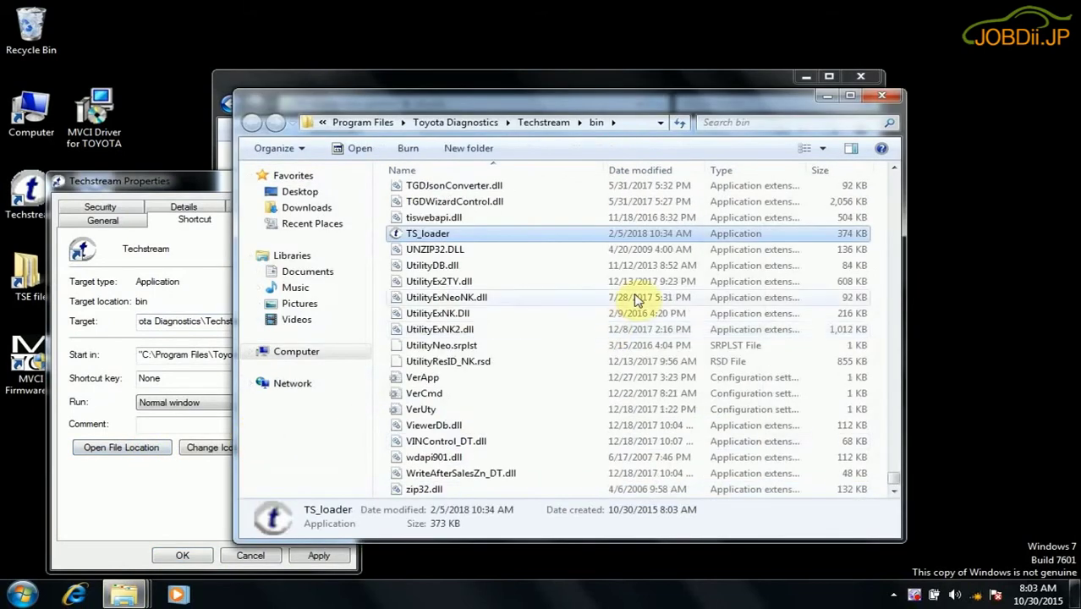
- Create a desktop shortcut to the TS_loader in the bin folder, and close the folder and the Techstream shortcut properties
right_click(431, 234)
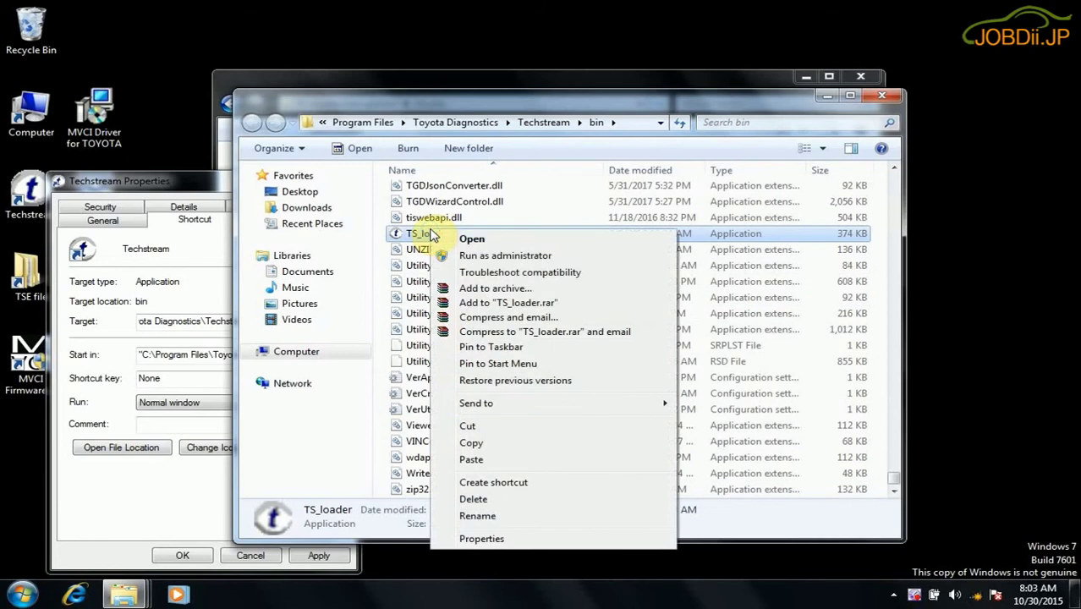
mouse_move(463, 404)
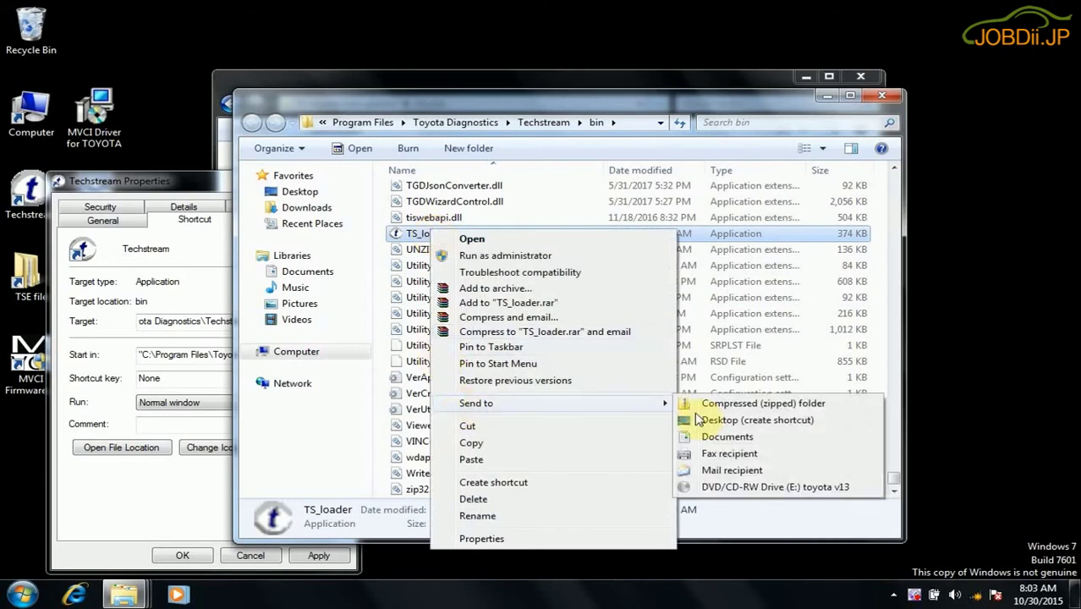
left_click(716, 423)
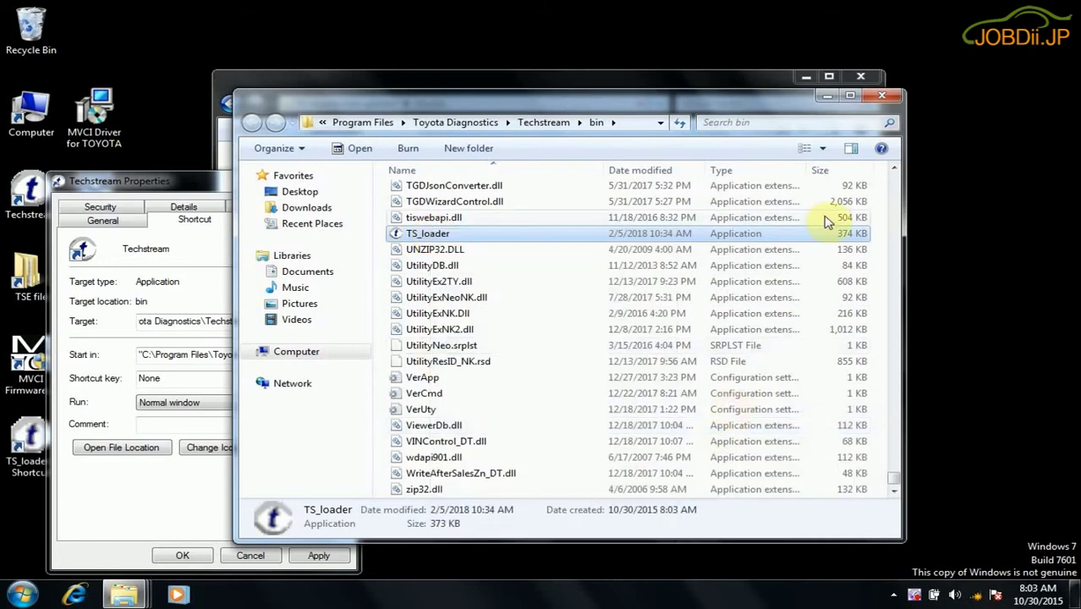
left_click(882, 95)
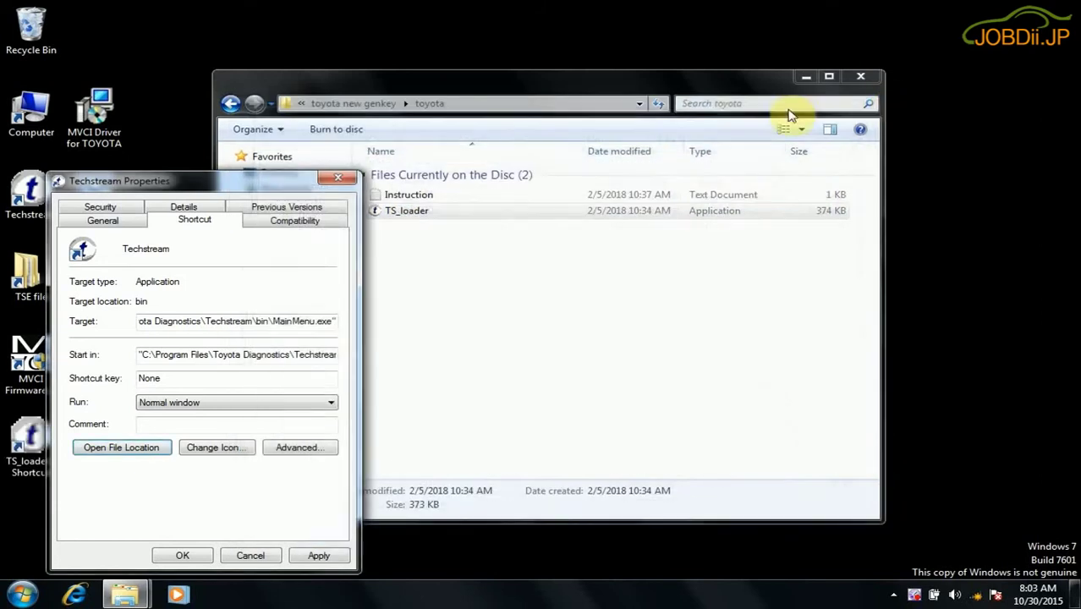
left_click(338, 177)
- Delete the original Techstream shortcut from the desktop and close the disc's folder window
left_click(31, 191)
right_click(35, 195)
left_click(93, 484)
left_click(588, 381)
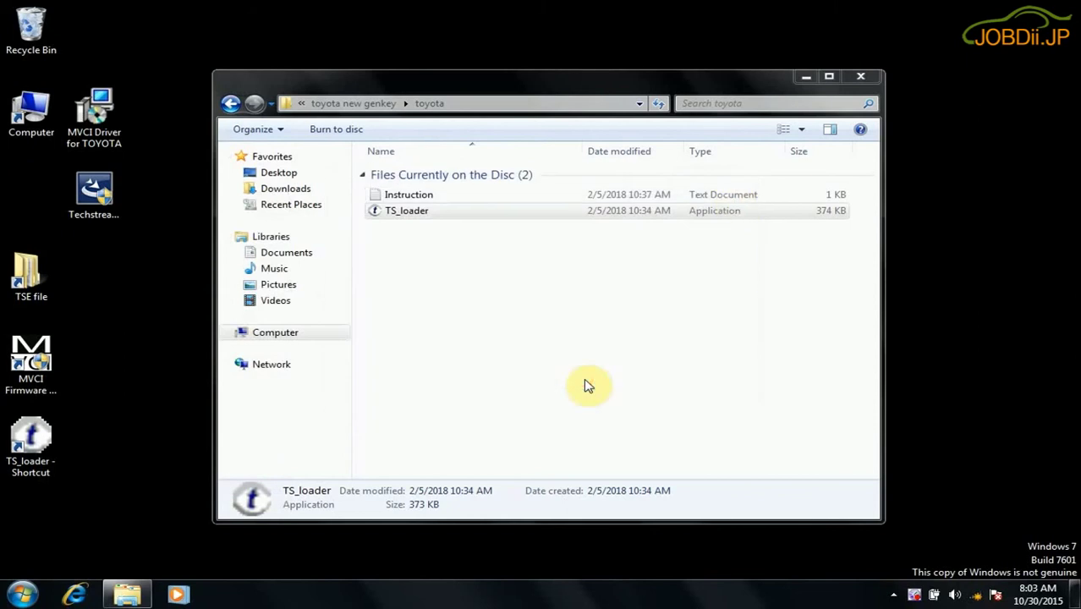
left_click(860, 77)
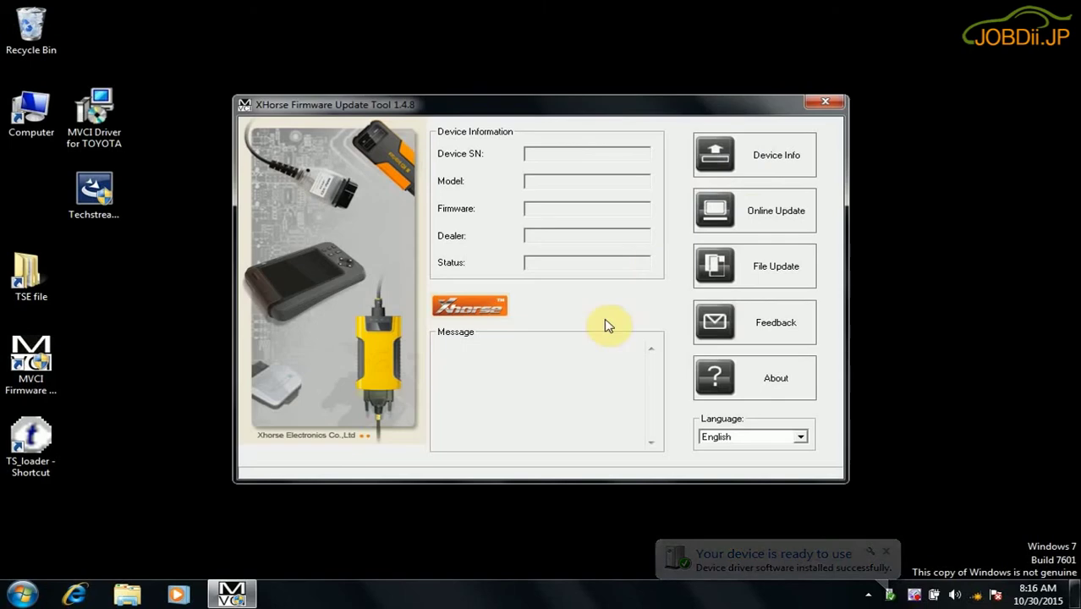
- Read the connected MVCI device's information in the XHorse Firmware Update Tool and close the tool
left_click(748, 174)
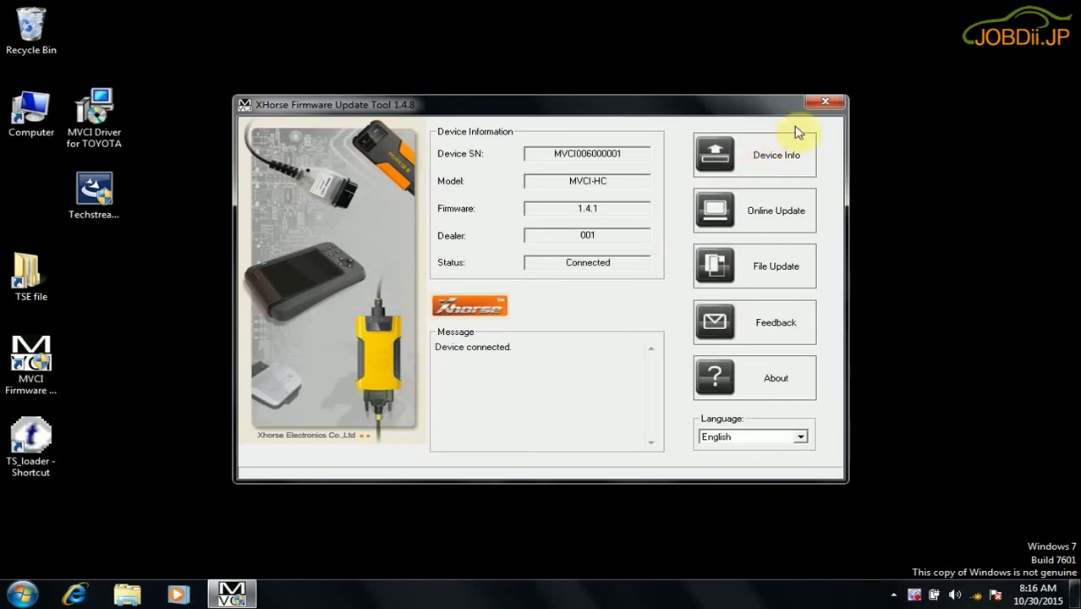
left_click(825, 105)
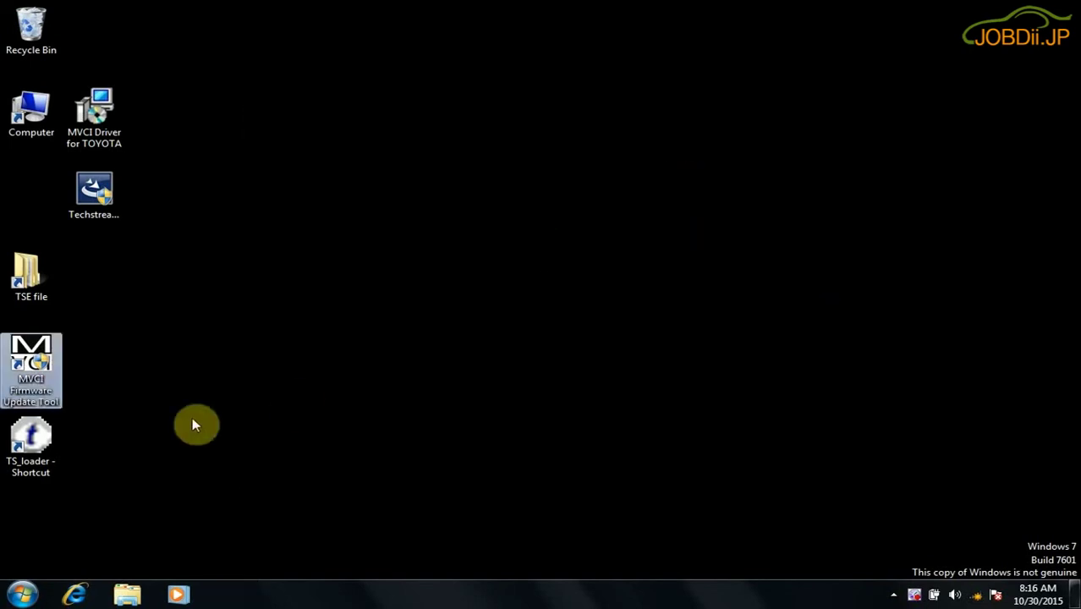
- Start Techstream through the TS_loader shortcut, agree to obtain Java from the web, and return to the Techstream window
double_click(43, 452)
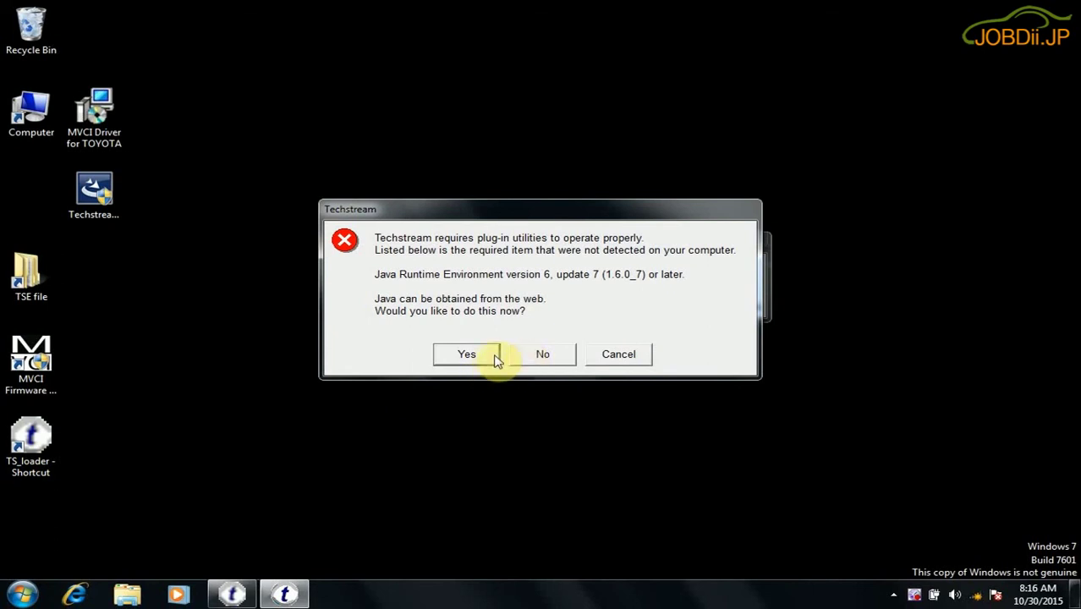
left_click(483, 359)
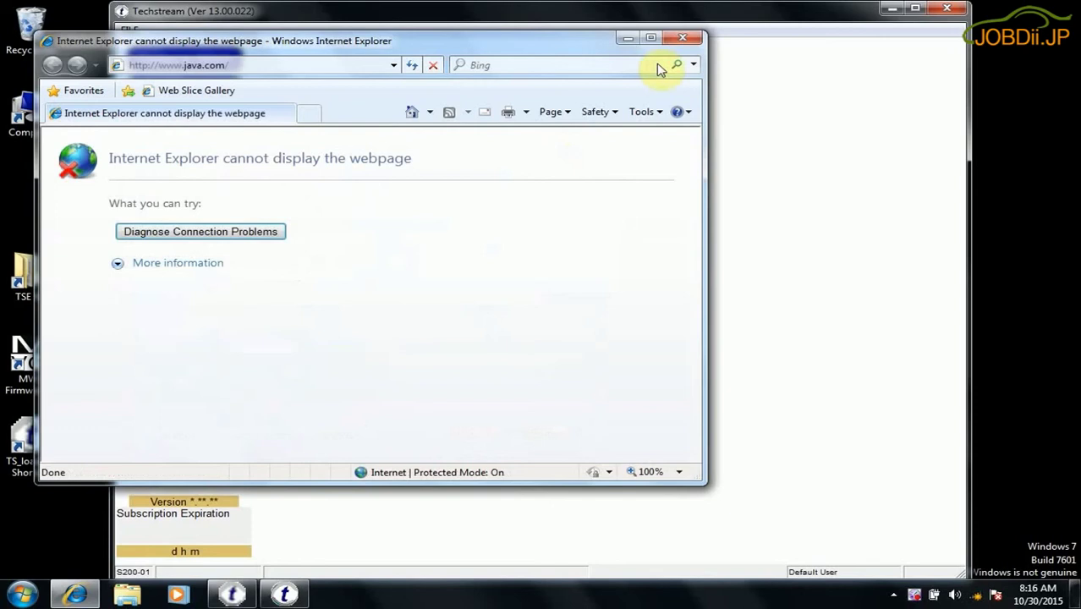
left_click(611, 138)
left_click(691, 31)
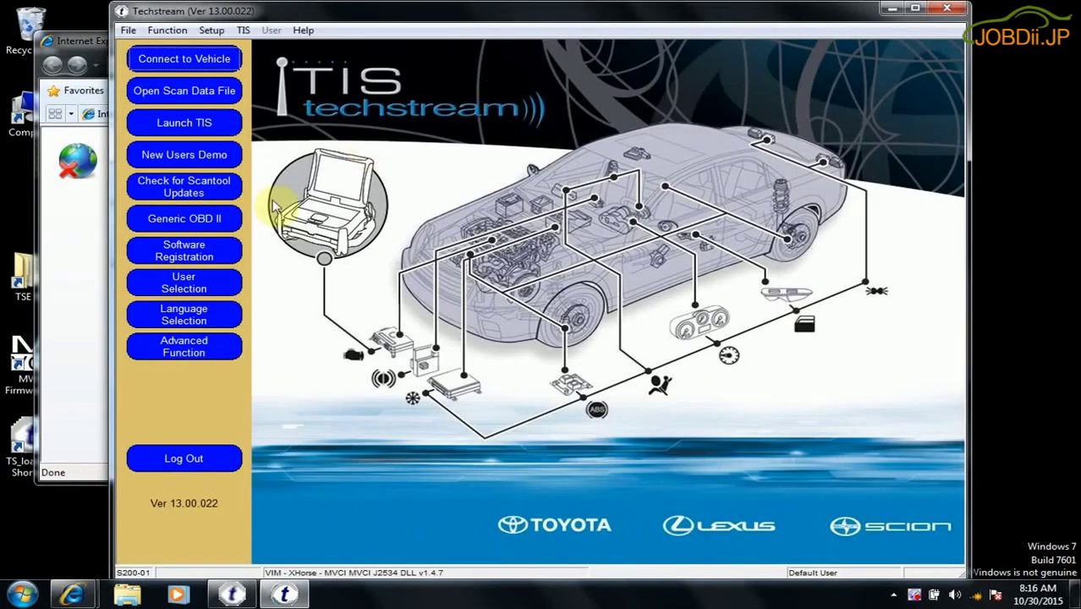
- Bring the Internet Explorer window forward and close it with all its tabs to return to Techstream
left_click(102, 262)
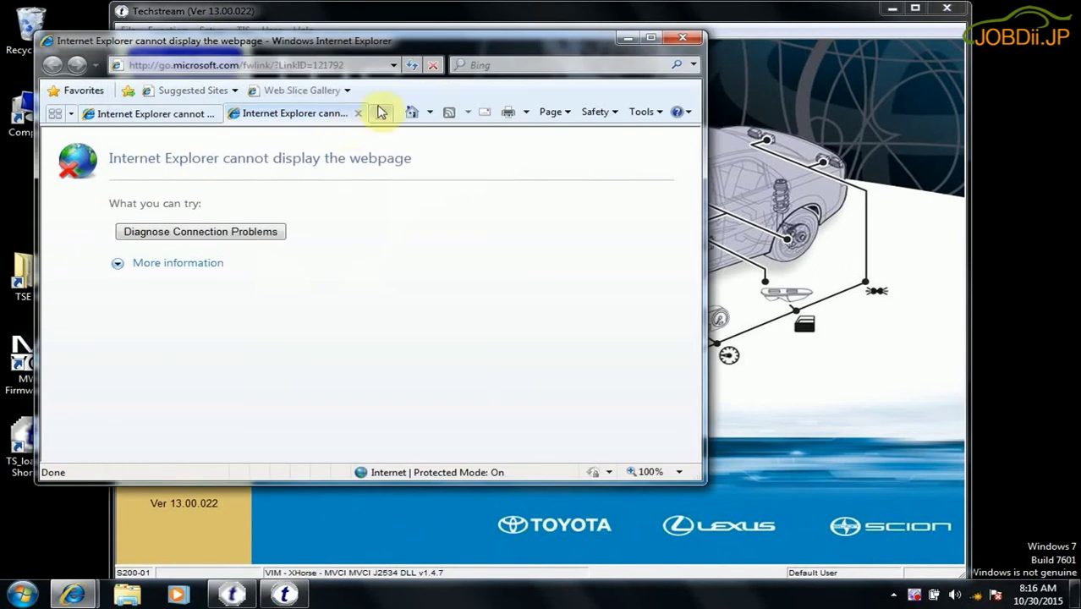
left_click(682, 37)
left_click(357, 270)
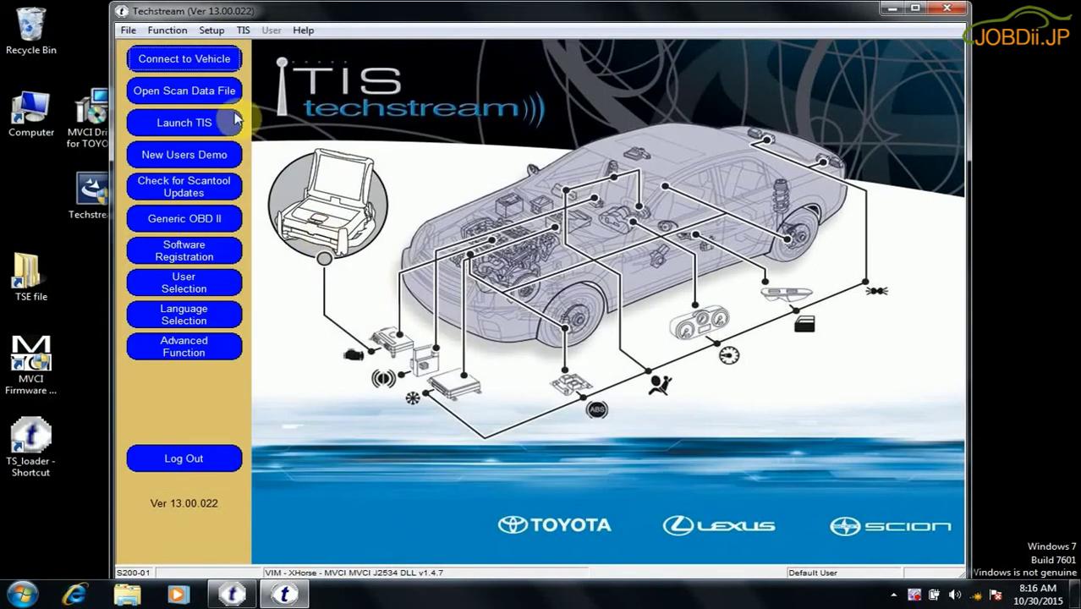
- Connect to the vehicle and accept the detected TOYOTA Yaris, model year 2007, with the 1NZ-FE engine
left_click(193, 67)
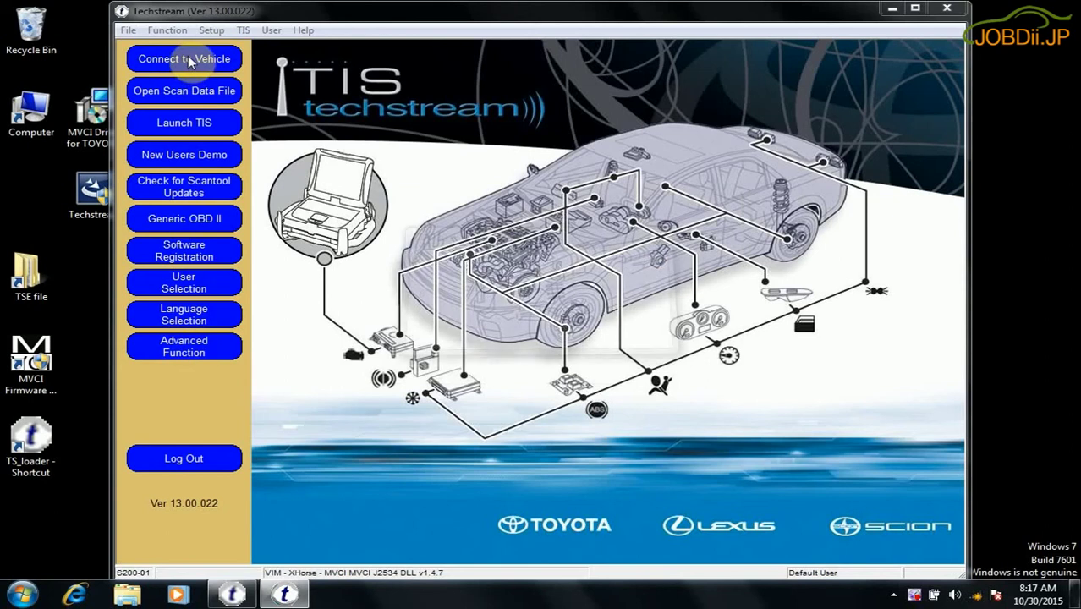
left_click(189, 60)
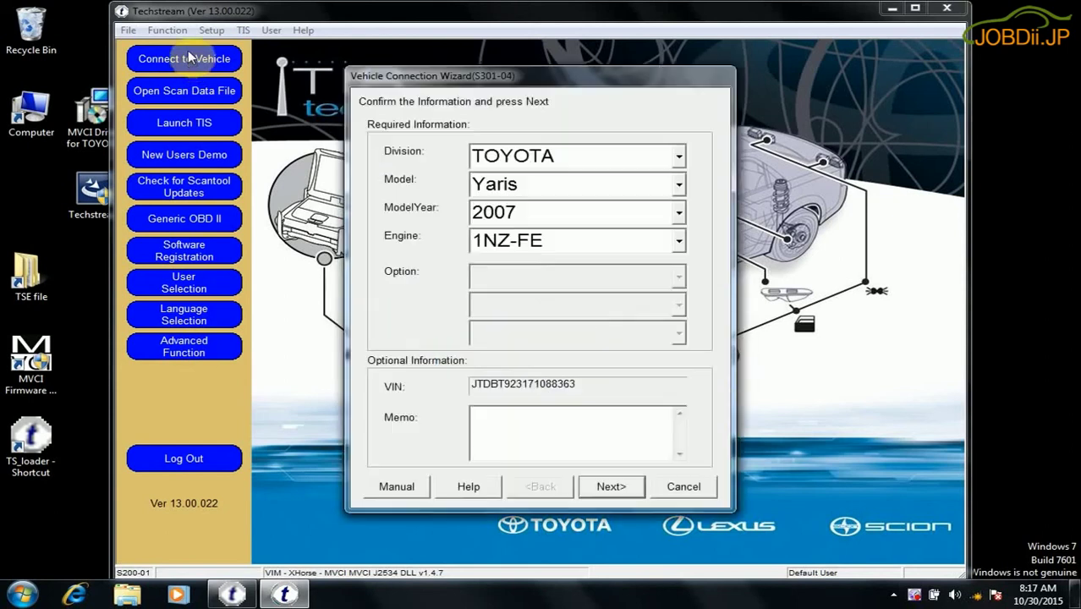
left_click(608, 488)
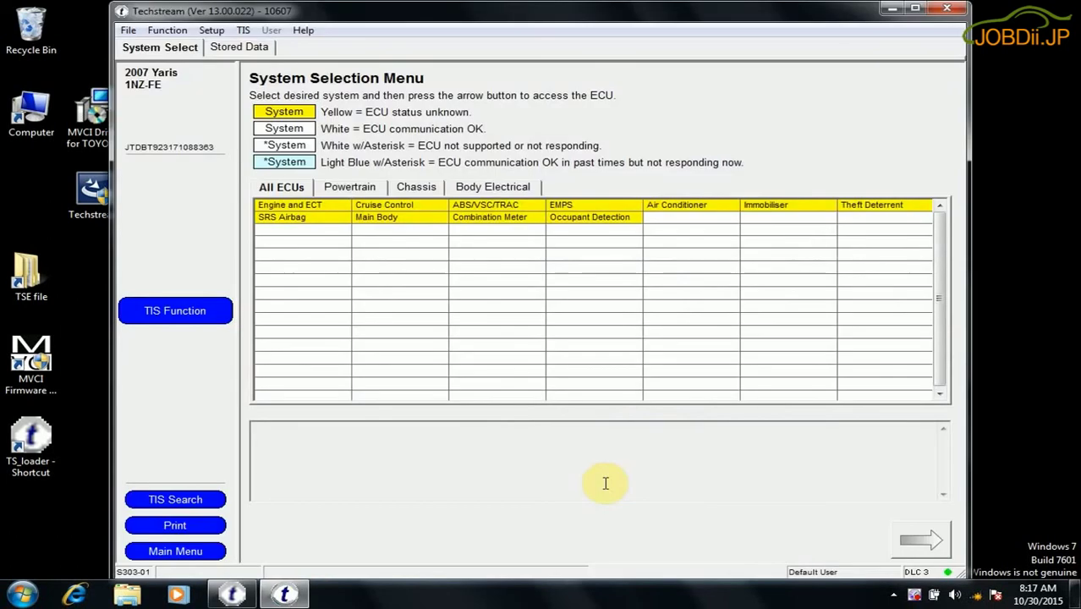
- Access the Engine and ECT system, read its trouble codes and open its data list
left_click(309, 206)
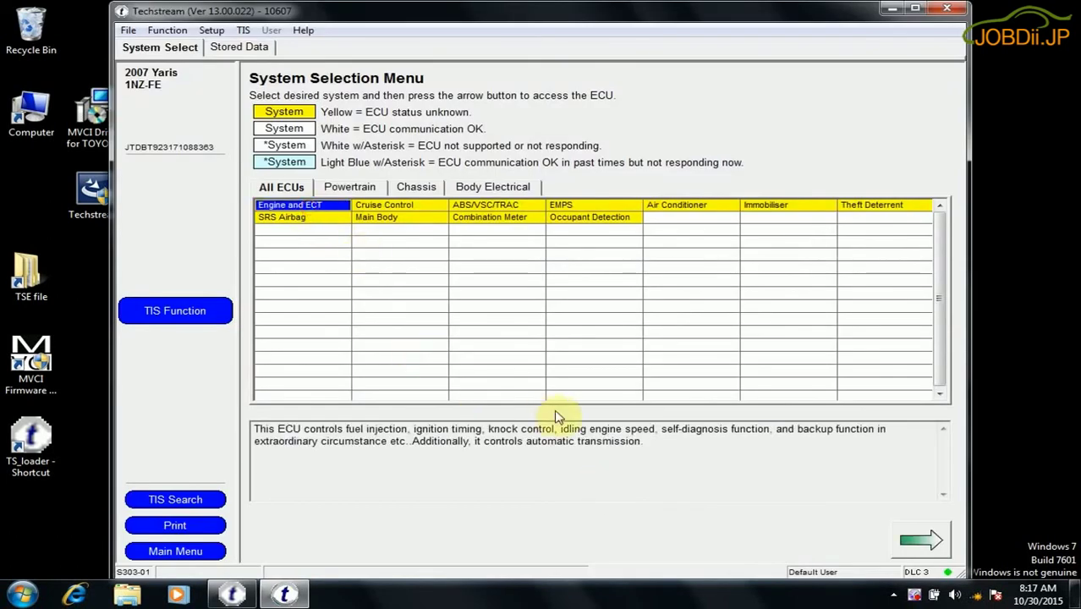
left_click(911, 551)
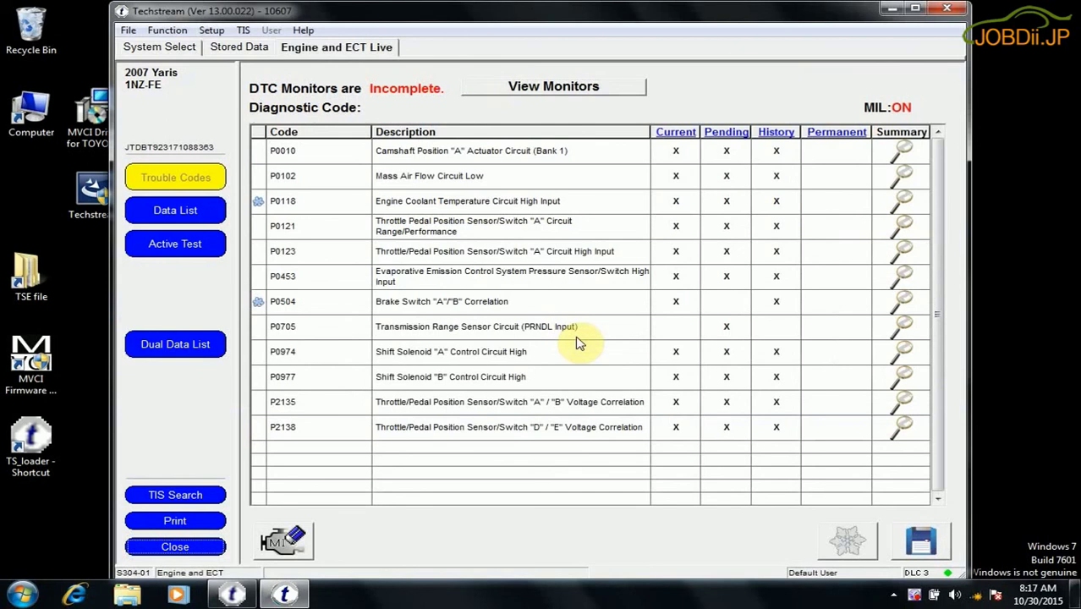
left_click(215, 210)
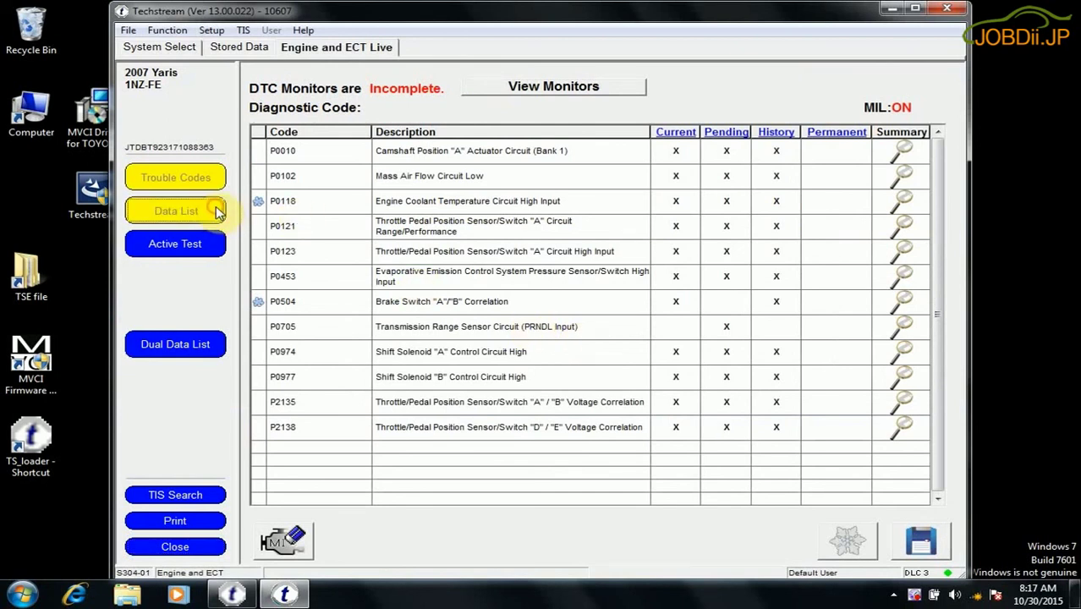